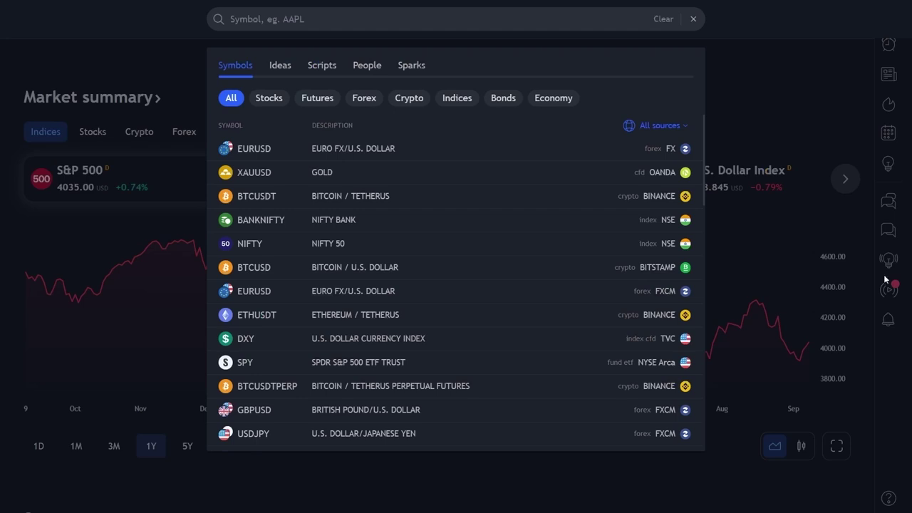
Step: Open the EURUSD chart and add the Trend Buy And Sell_V2 community indicator to it
{"action": "left_click", "coordinate": [597, 150]}
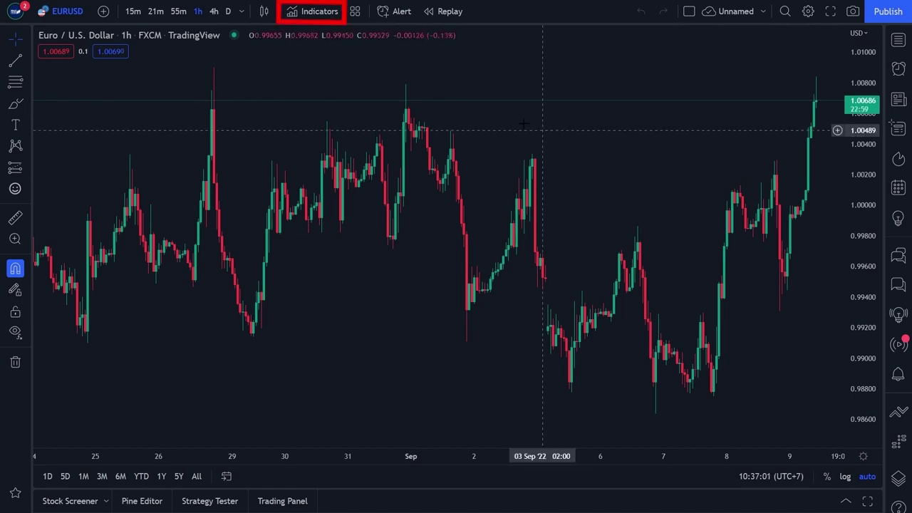
{"action": "left_click", "coordinate": [314, 12]}
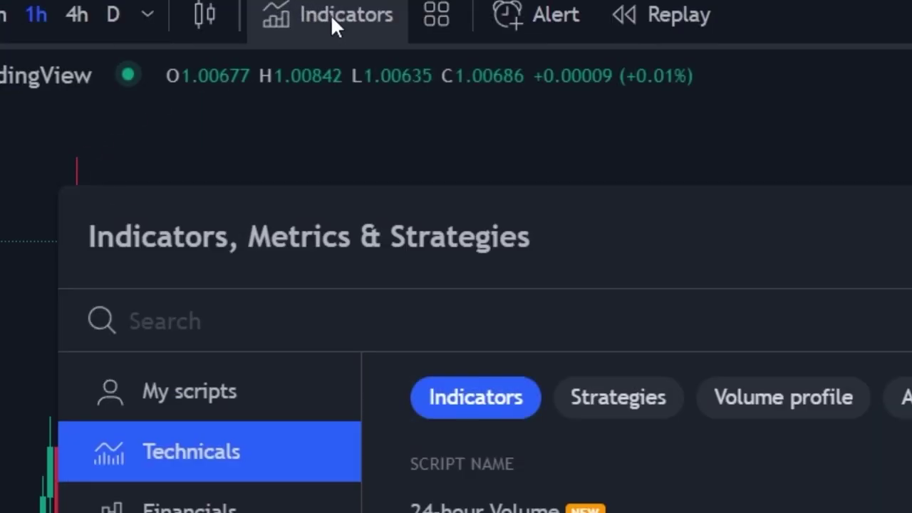
{"action": "type", "text": "trend "}
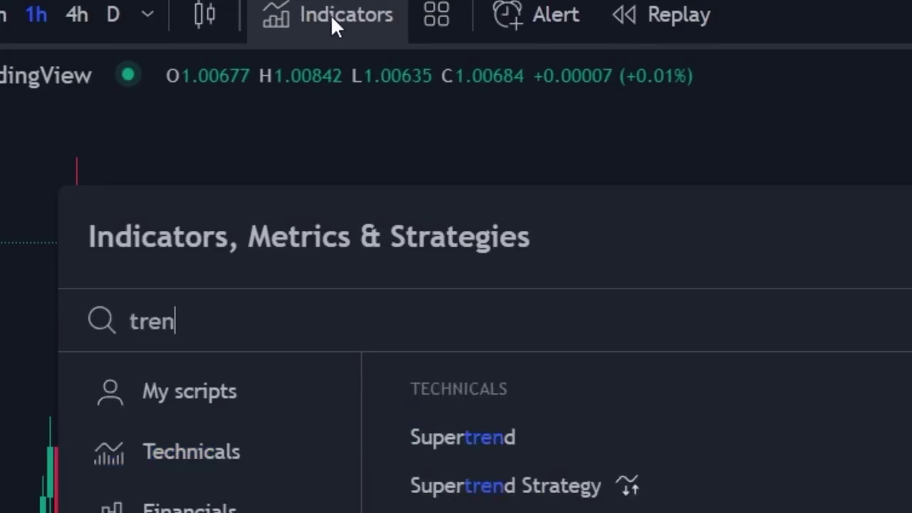
{"action": "type", "text": "buy and sell_v2"}
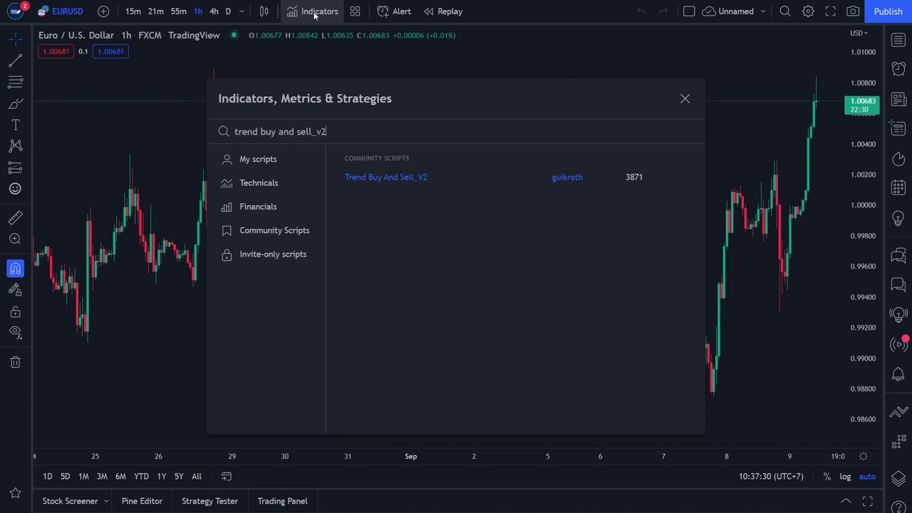
{"action": "left_click", "coordinate": [404, 181]}
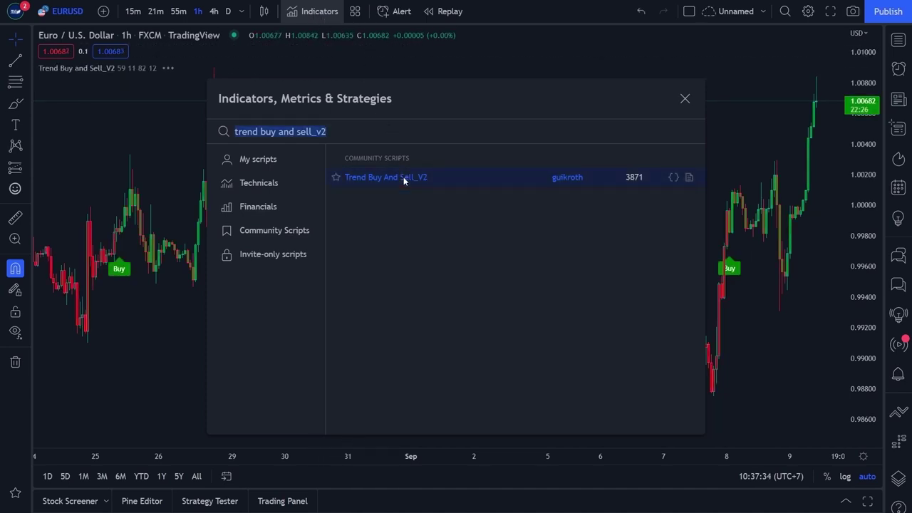
{"action": "left_click", "coordinate": [685, 98]}
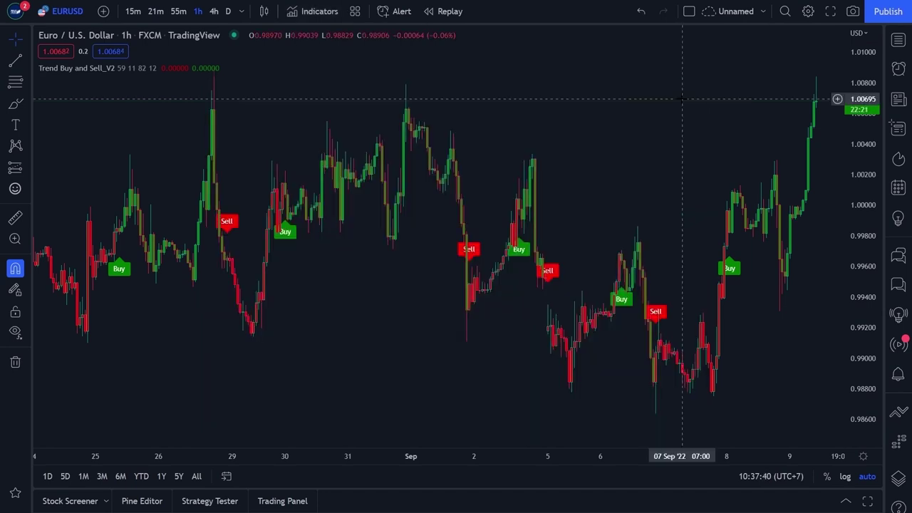
Step: Examine the indicator's Buy and Sell signals across the earlier EURUSD price history, back to early August
{"action": "scroll", "coordinate": [682, 100], "scroll_direction": "up", "scroll_amount": 3}
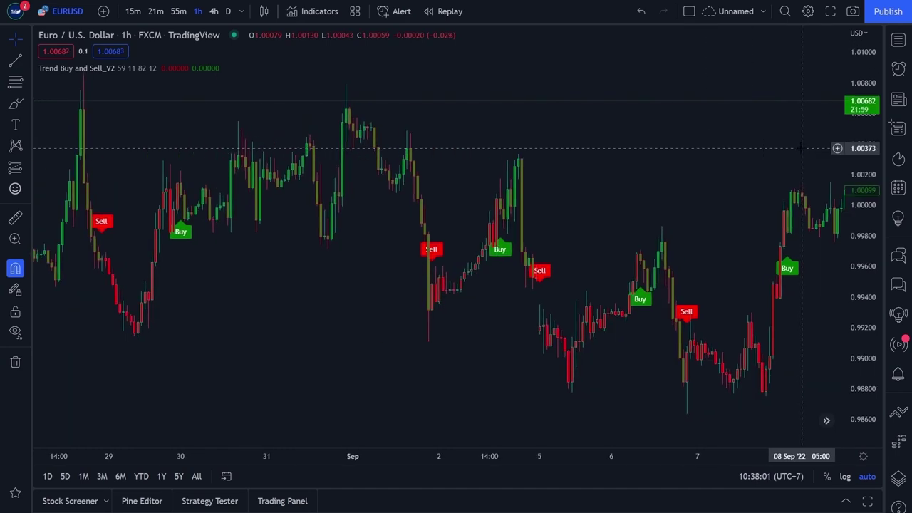
{"action": "left_click_drag", "start_coordinate": [513, 132], "coordinate": [772, 127]}
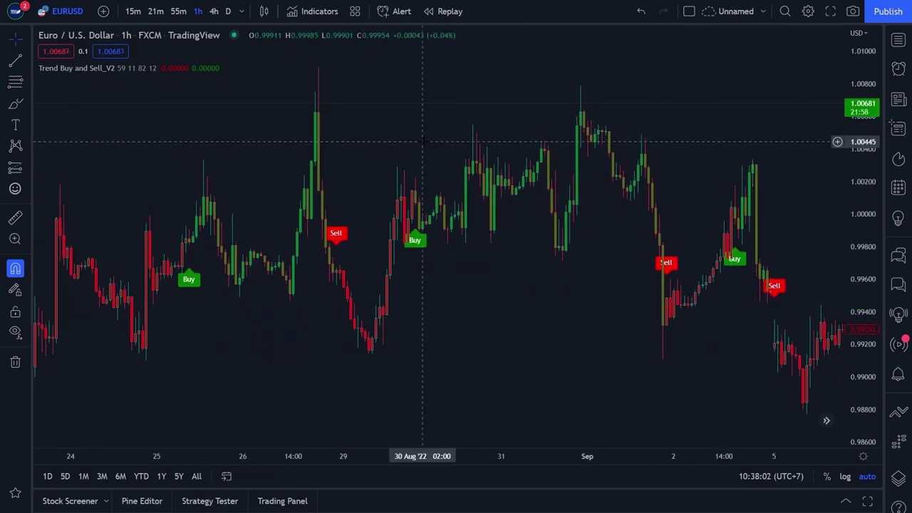
{"action": "left_click_drag", "start_coordinate": [437, 142], "coordinate": [573, 139]}
{"action": "left_click_drag", "start_coordinate": [353, 141], "coordinate": [479, 145]}
{"action": "scroll", "coordinate": [479, 144], "scroll_direction": "down", "scroll_amount": 2}
{"action": "left_click_drag", "start_coordinate": [306, 149], "coordinate": [511, 155]}
{"action": "left_click_drag", "start_coordinate": [212, 149], "coordinate": [535, 167]}
{"action": "left_click_drag", "start_coordinate": [206, 153], "coordinate": [496, 158]}
{"action": "left_click_drag", "start_coordinate": [253, 164], "coordinate": [523, 154]}
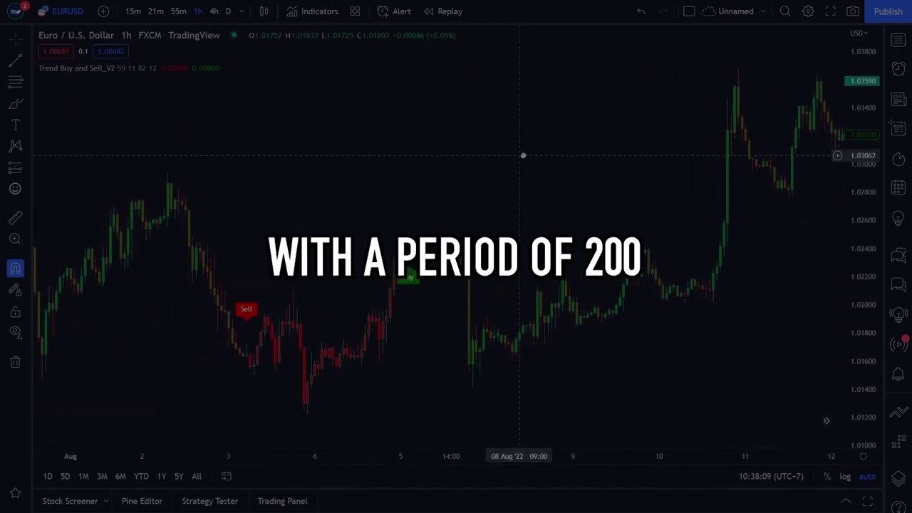
{"action": "left_click_drag", "start_coordinate": [225, 161], "coordinate": [524, 159]}
{"action": "left_click_drag", "start_coordinate": [265, 159], "coordinate": [505, 165]}
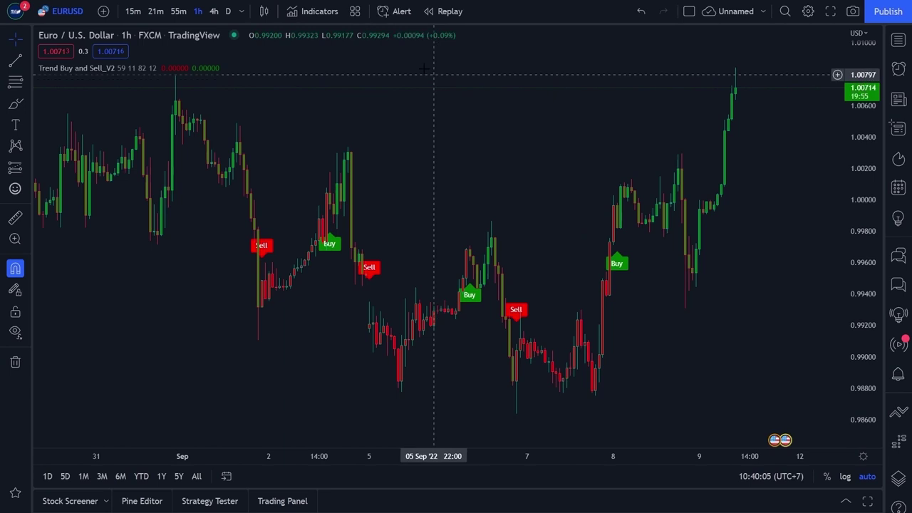
Step: Add the built-in Moving Average Exponential indicator to the EURUSD chart
{"action": "left_click", "coordinate": [317, 12]}
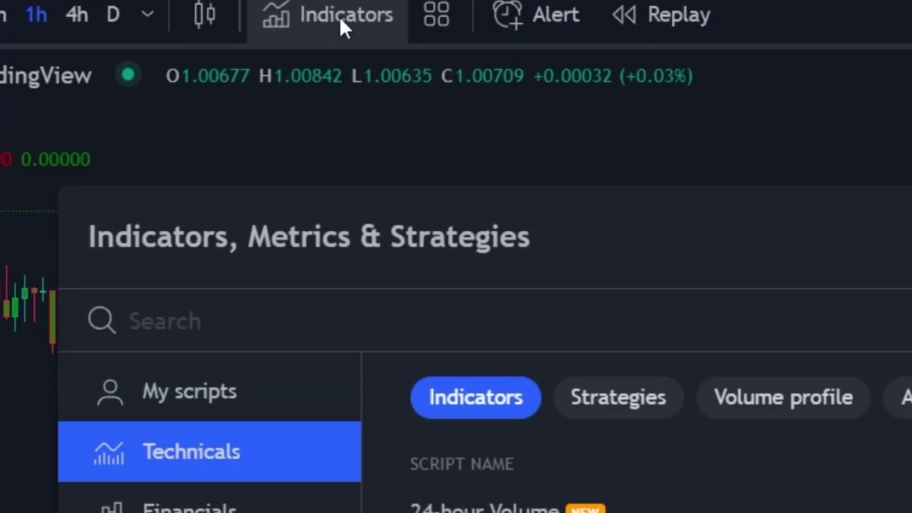
{"action": "type", "text": "movi"}
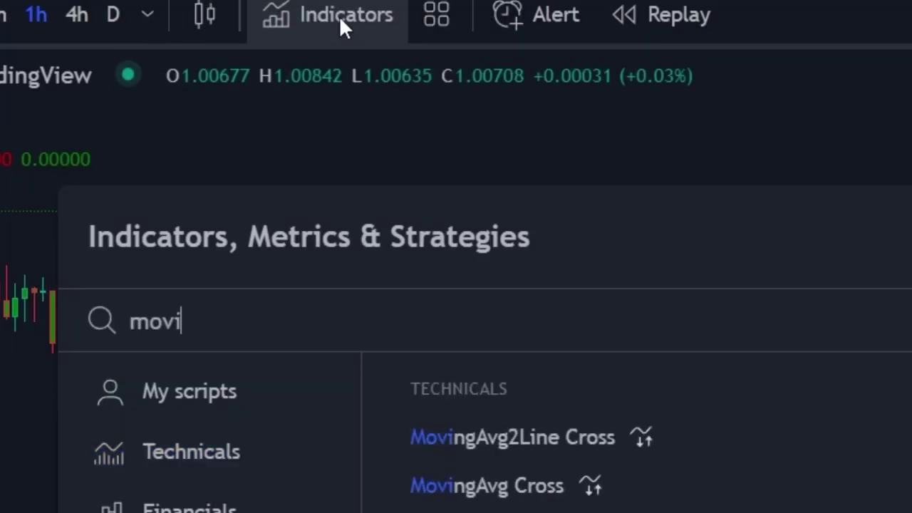
{"action": "type", "text": "ng average expo"}
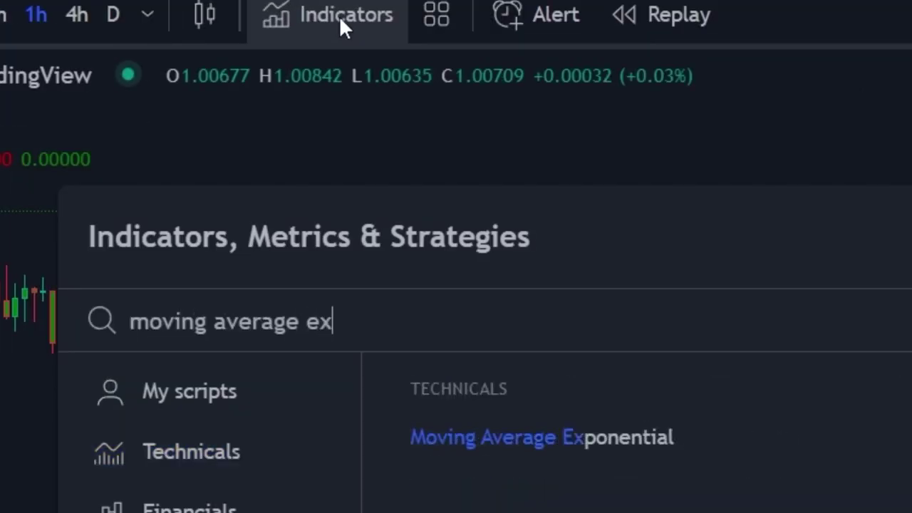
{"action": "type", "text": "nential"}
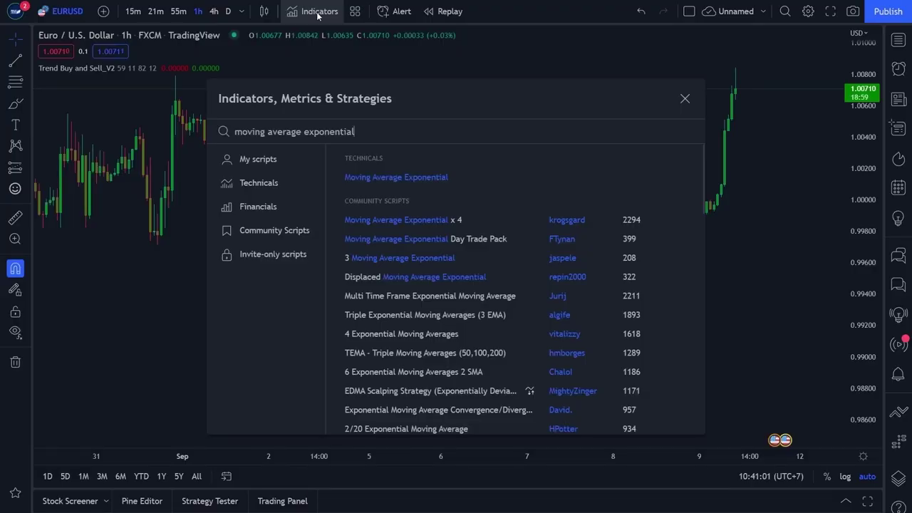
{"action": "left_click", "coordinate": [397, 178]}
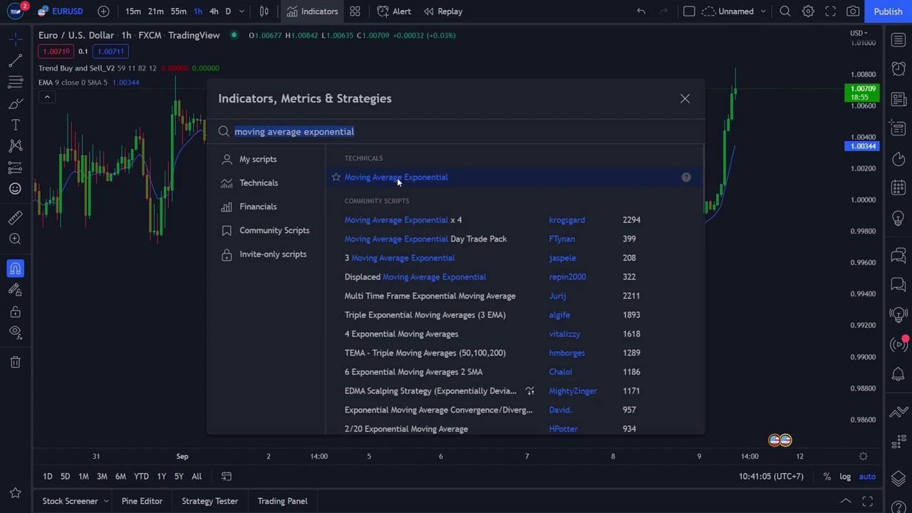
{"action": "left_click", "coordinate": [684, 99]}
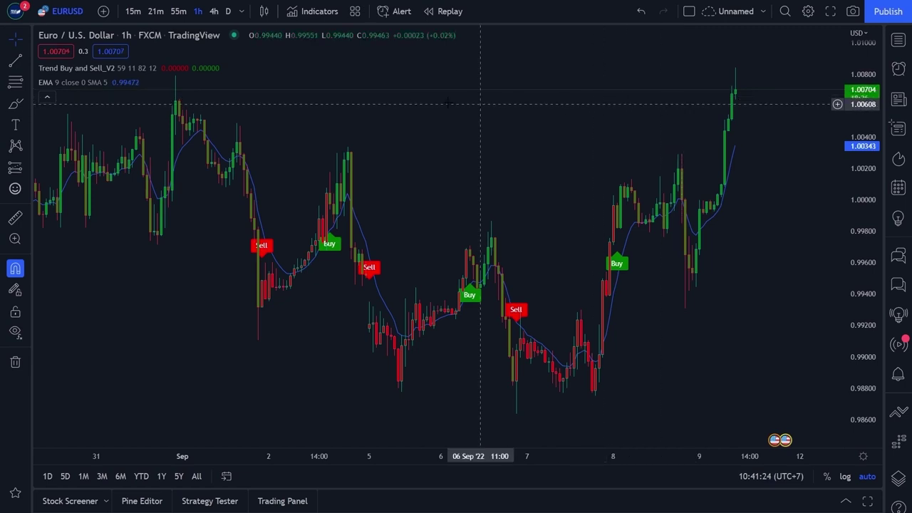
Step: Set the EMA indicator's main length to 200
{"action": "mouse_move", "coordinate": [134, 84]}
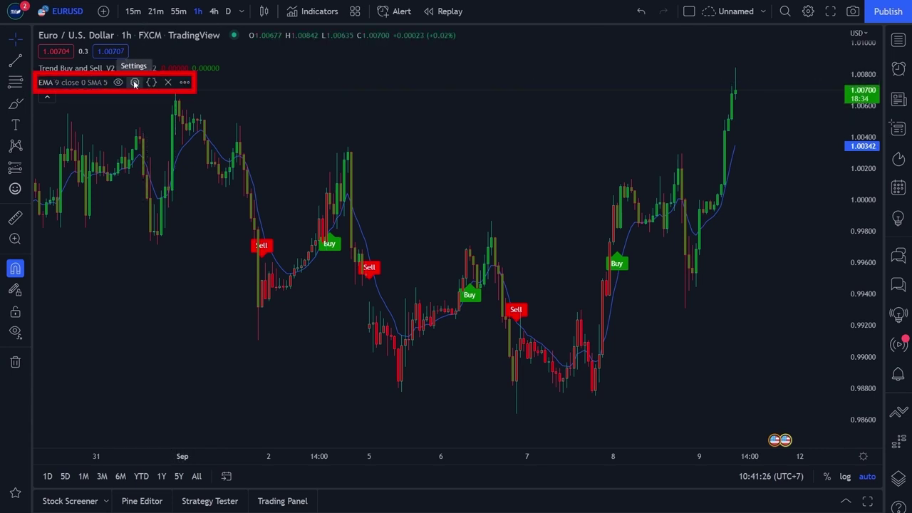
{"action": "left_click", "coordinate": [135, 83]}
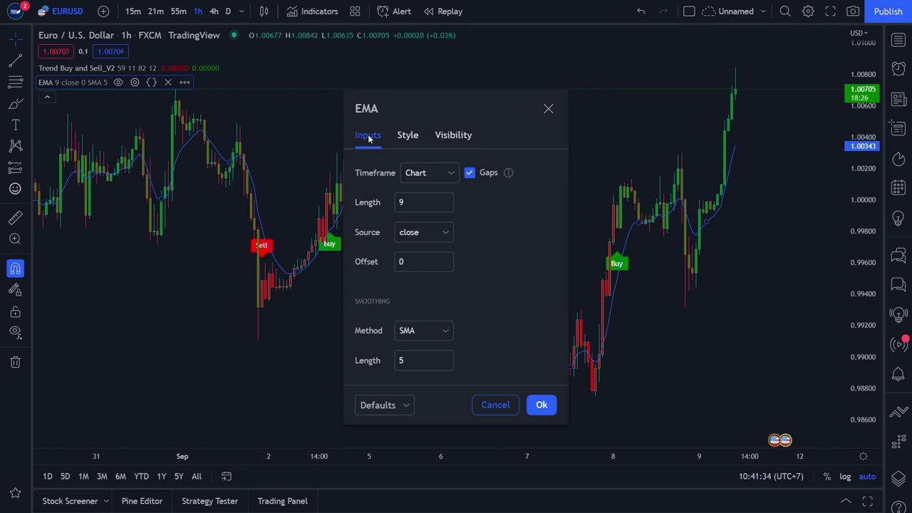
{"action": "double_click", "coordinate": [401, 203]}
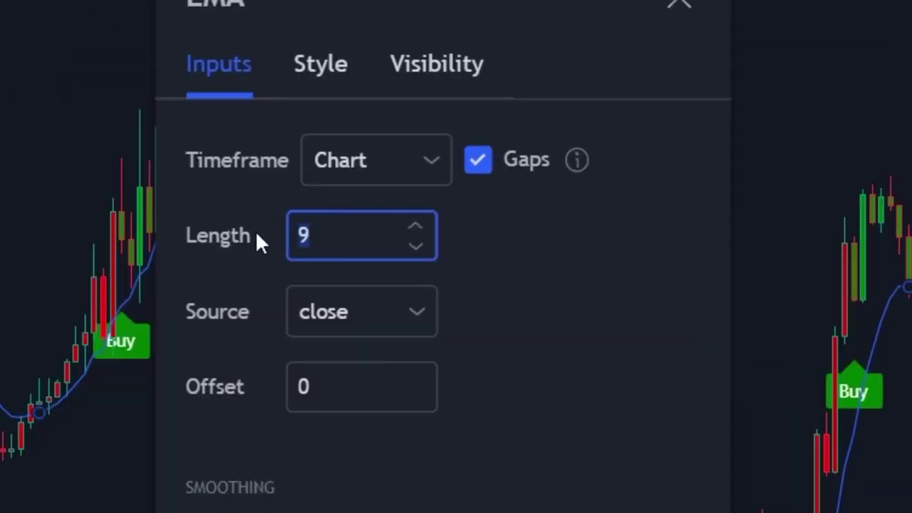
{"action": "type", "text": "200"}
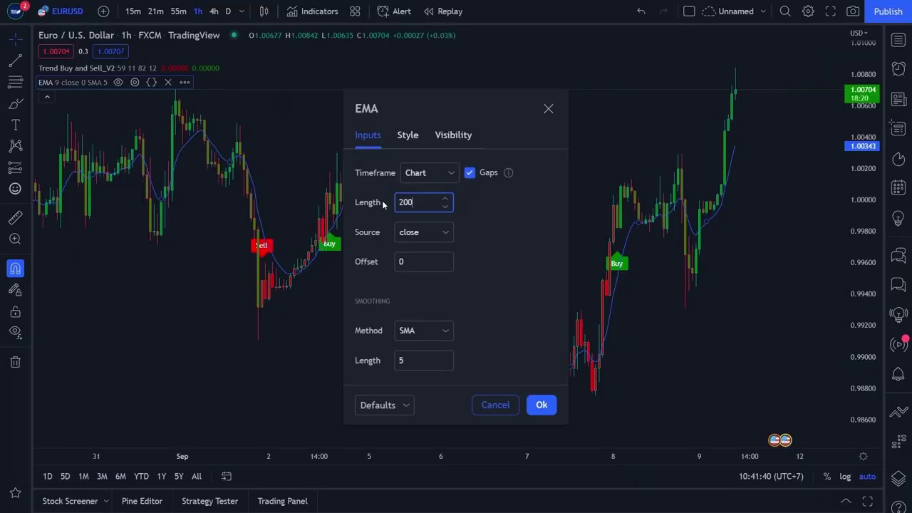
Step: Give the EMA line the third thickness option and apply the indicator settings
{"action": "left_click", "coordinate": [409, 137]}
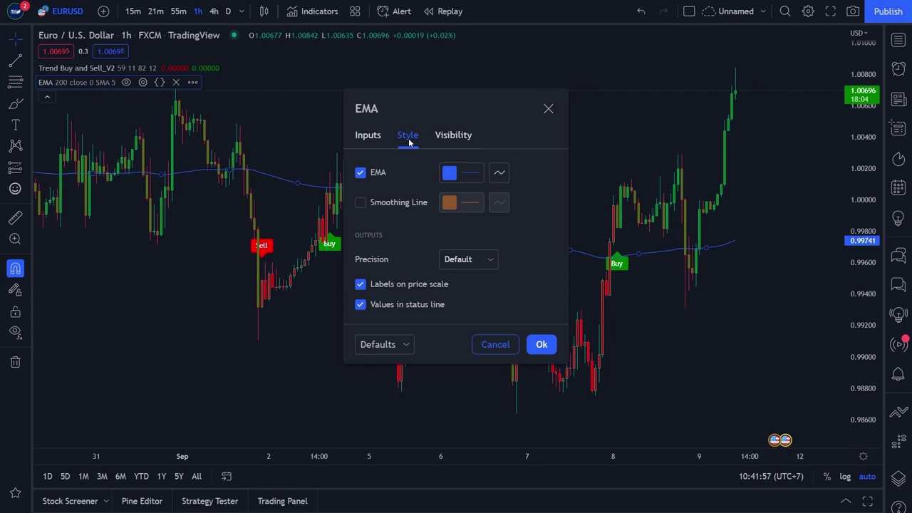
{"action": "left_click", "coordinate": [450, 176]}
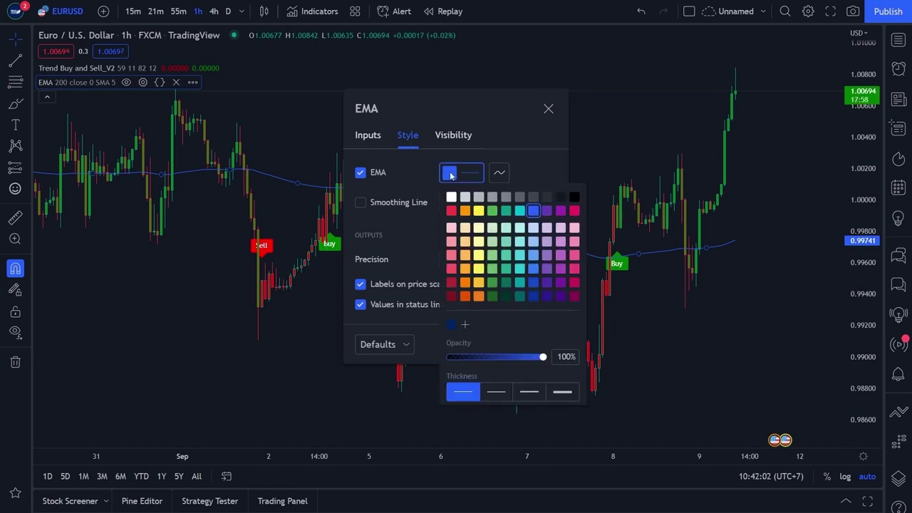
{"action": "left_click", "coordinate": [529, 392]}
{"action": "left_click", "coordinate": [432, 327]}
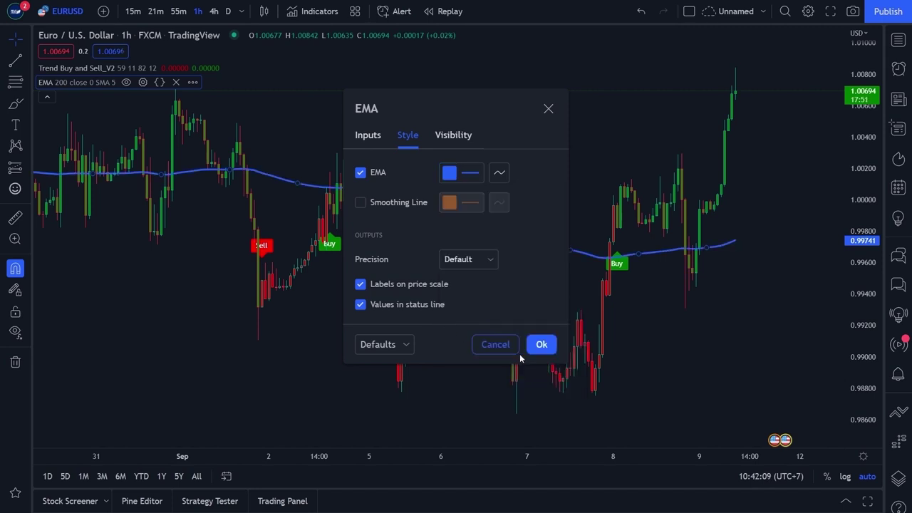
{"action": "left_click", "coordinate": [543, 347]}
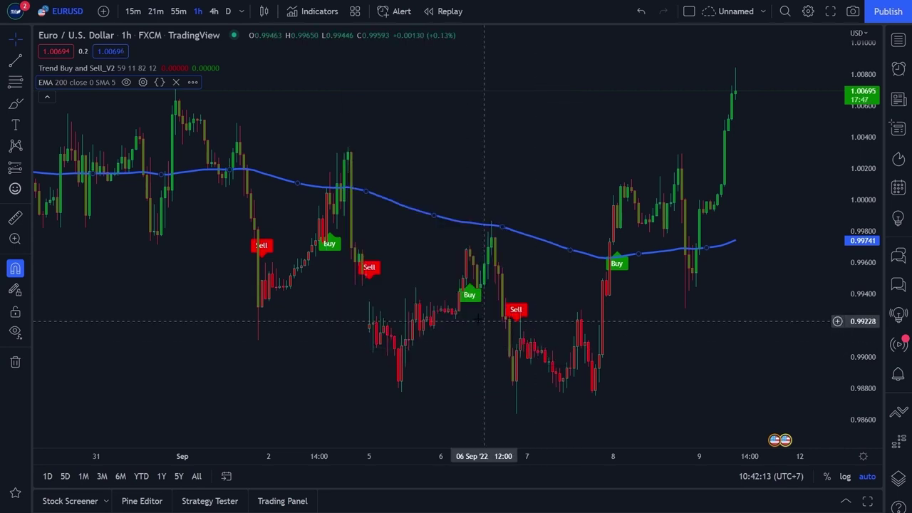
{"action": "left_click_drag", "start_coordinate": [414, 304], "coordinate": [698, 304]}
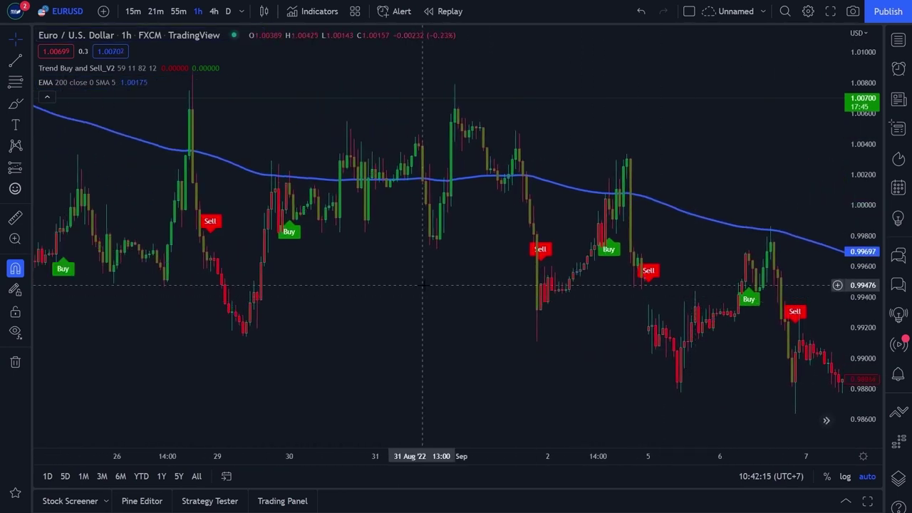
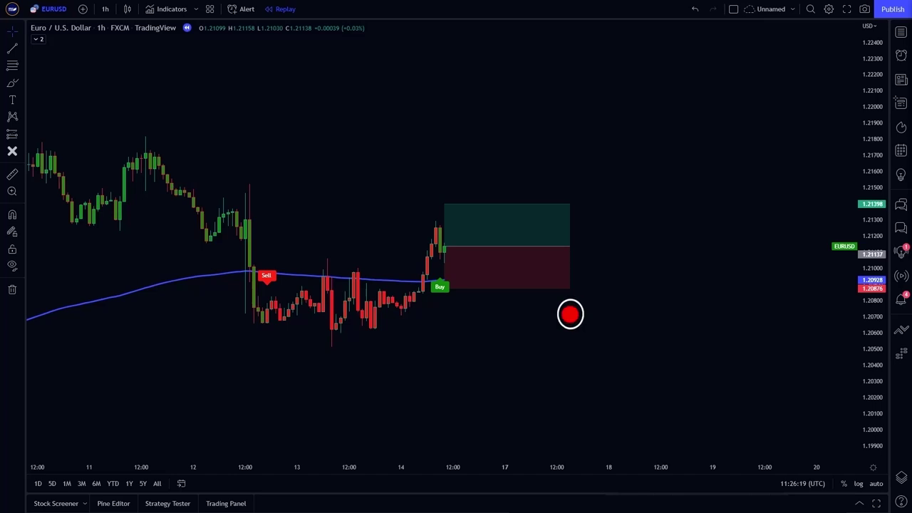
Step: Set the 14 May 2021 long position's stop to about 1.20710 and its target to about 1.21776, a 1.5 risk/reward ratio
{"action": "left_click", "coordinate": [473, 251]}
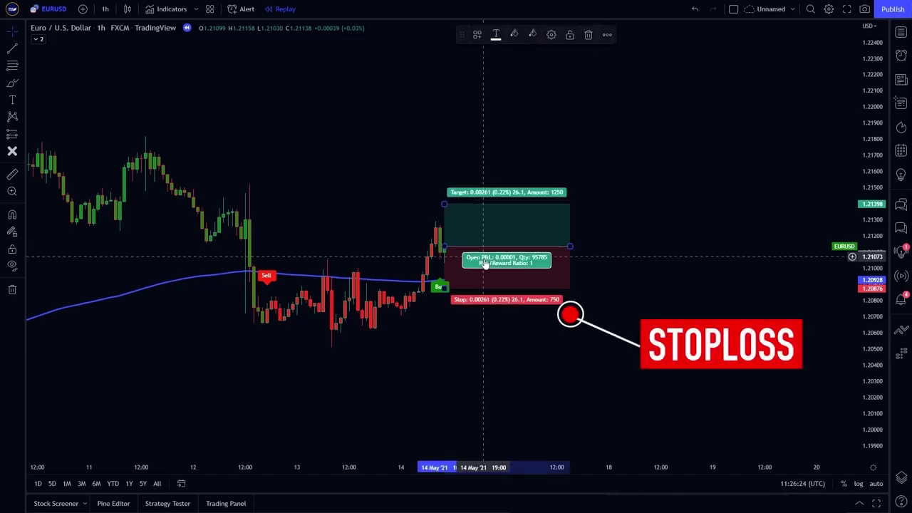
{"action": "left_click_drag", "start_coordinate": [445, 288], "coordinate": [450, 316]}
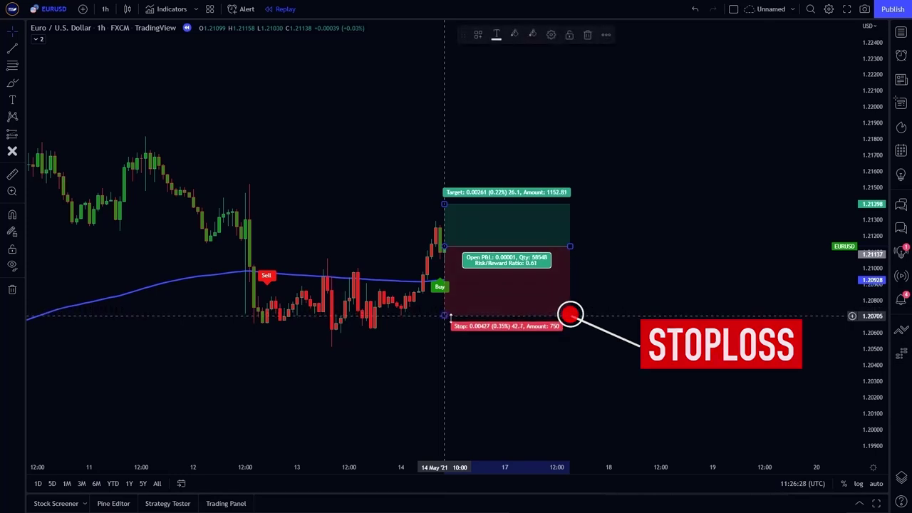
{"action": "left_click", "coordinate": [597, 356]}
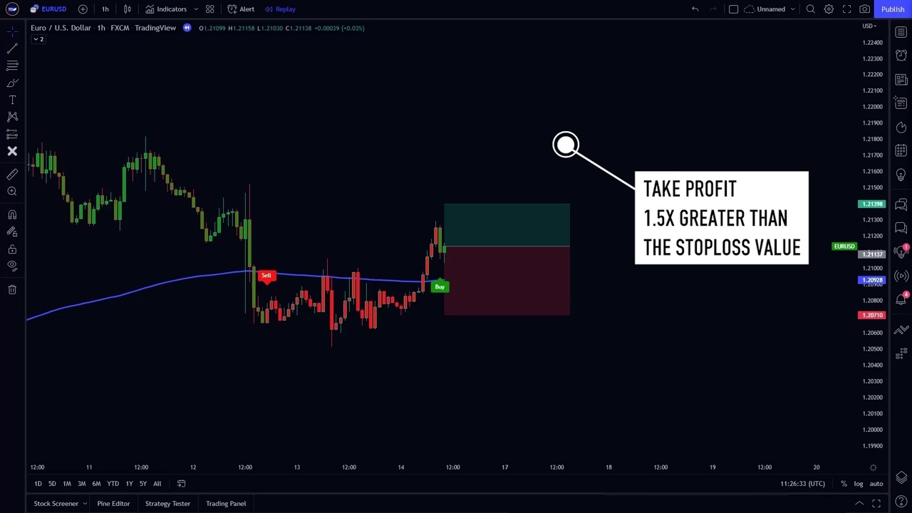
{"action": "left_click_drag", "start_coordinate": [443, 204], "coordinate": [437, 144]}
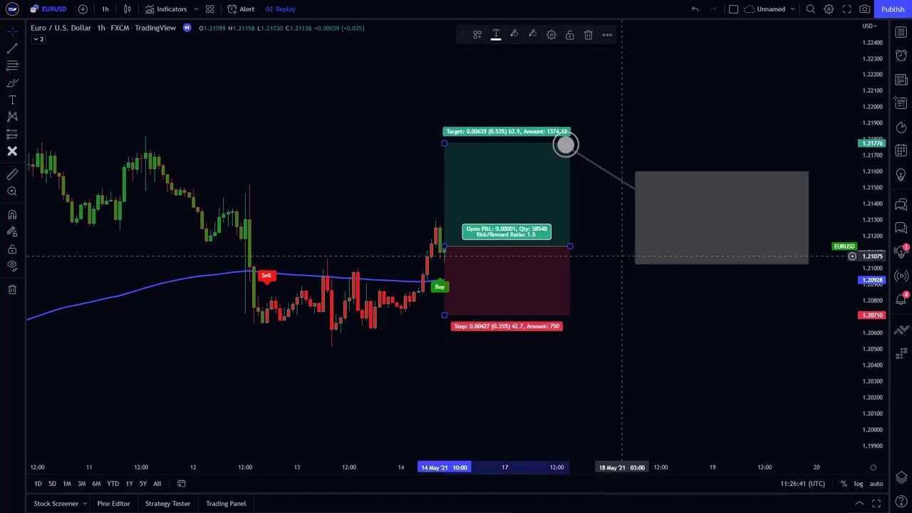
{"action": "left_click", "coordinate": [702, 283]}
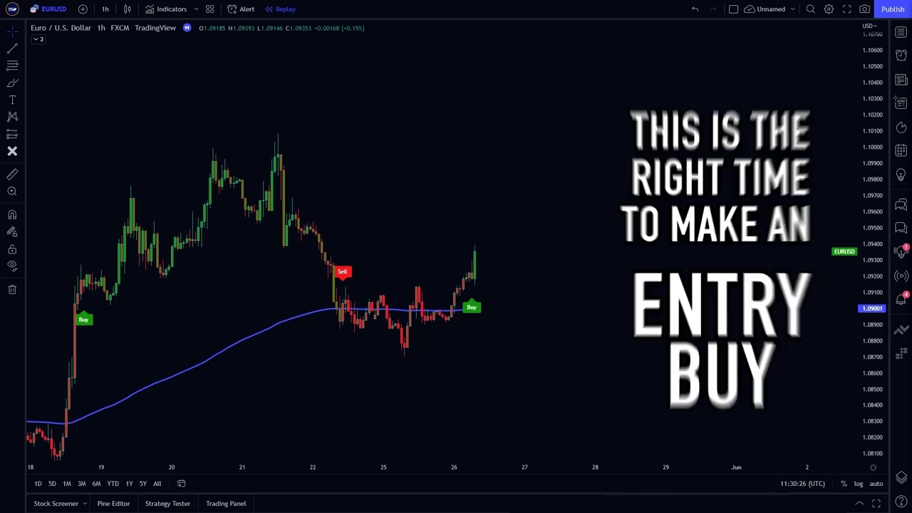
Step: Place a long position at the 26 May 2020 Buy signal, entry about 1.09351, with its stop at about 1.08906
{"action": "left_click", "coordinate": [475, 250]}
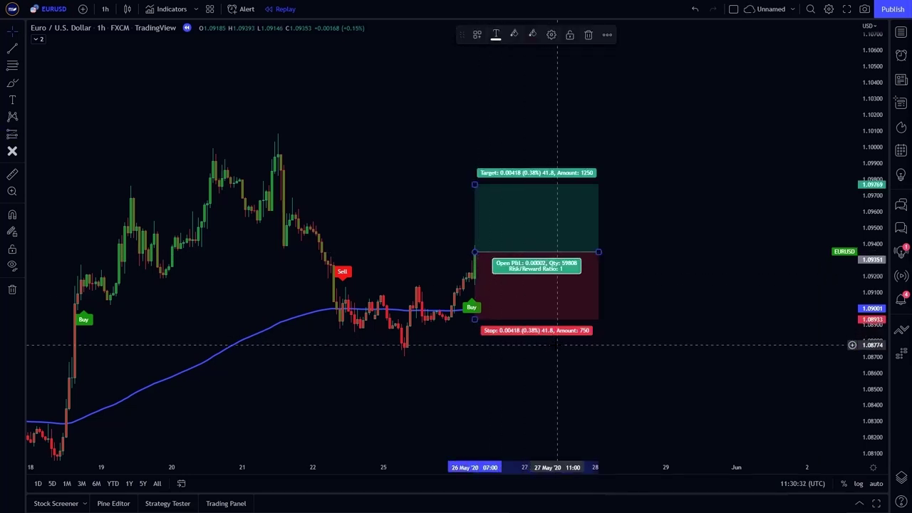
{"action": "left_click", "coordinate": [596, 321]}
{"action": "left_click", "coordinate": [553, 271]}
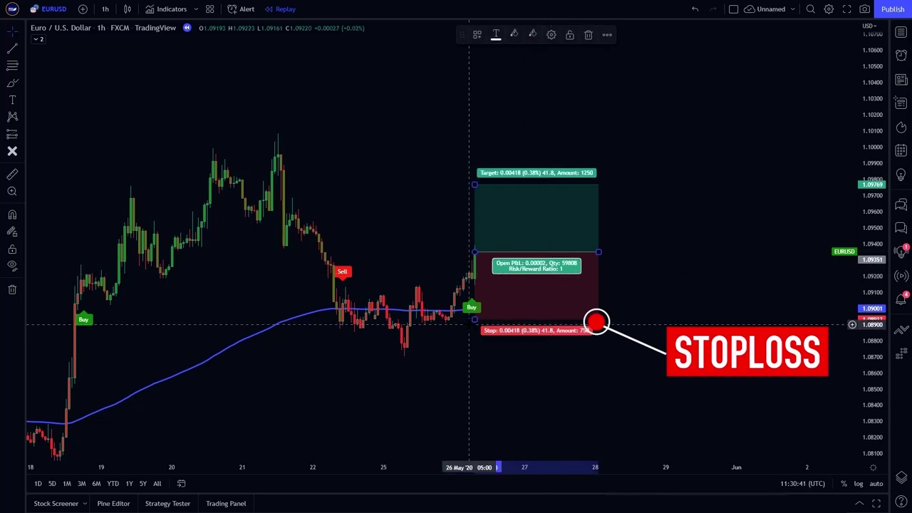
{"action": "mouse_move", "coordinate": [474, 321]}
{"action": "left_mouse_down"}
{"action": "mouse_move", "coordinate": [474, 302]}
{"action": "mouse_move", "coordinate": [472, 324]}
{"action": "left_mouse_up"}
{"action": "left_click", "coordinate": [499, 356]}
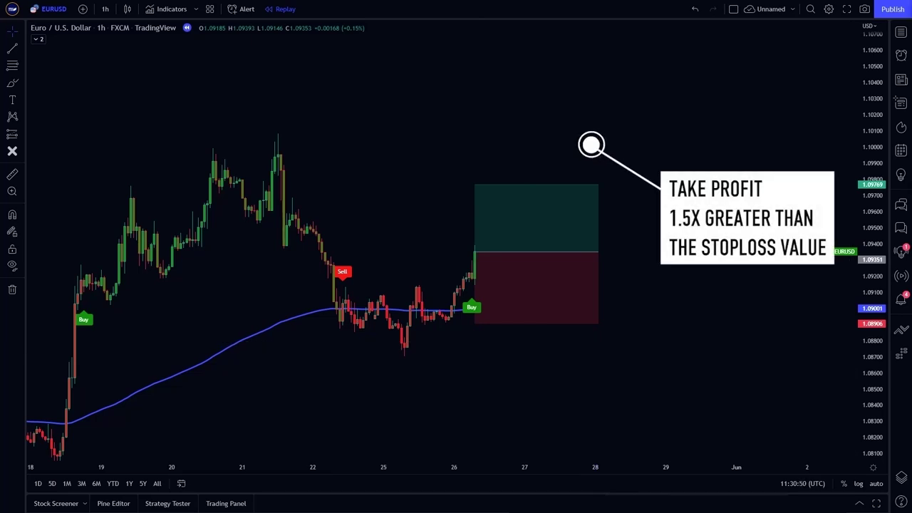
Step: Raise the 26 May 2020 long position's target to about 1.10019 for a risk/reward ratio of 1.5
{"action": "left_click", "coordinate": [474, 183]}
{"action": "left_click_drag", "start_coordinate": [476, 184], "coordinate": [478, 144]}
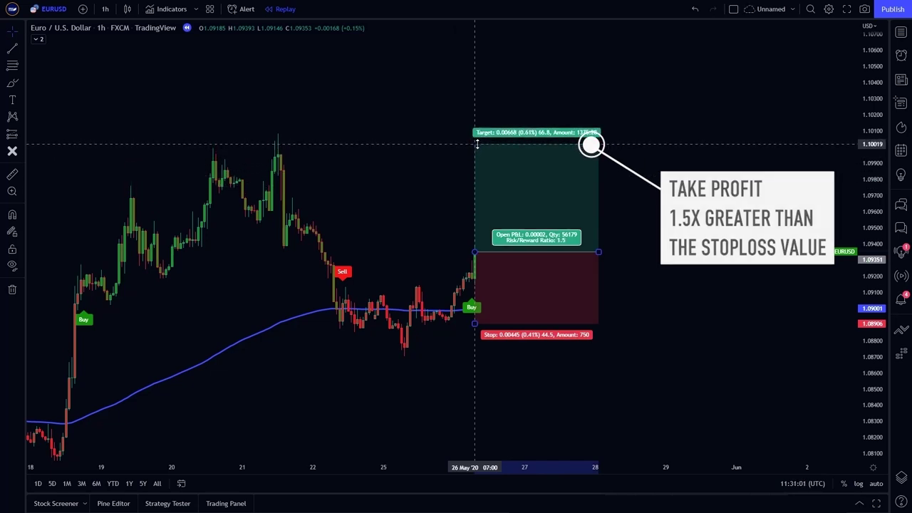
Step: Place a short position at the 29 June 2021 Sell signal, entry about 1.19067, stop about 1.19448, target about 1.18497 for a 1.5 risk/reward ratio
{"action": "left_click", "coordinate": [672, 304]}
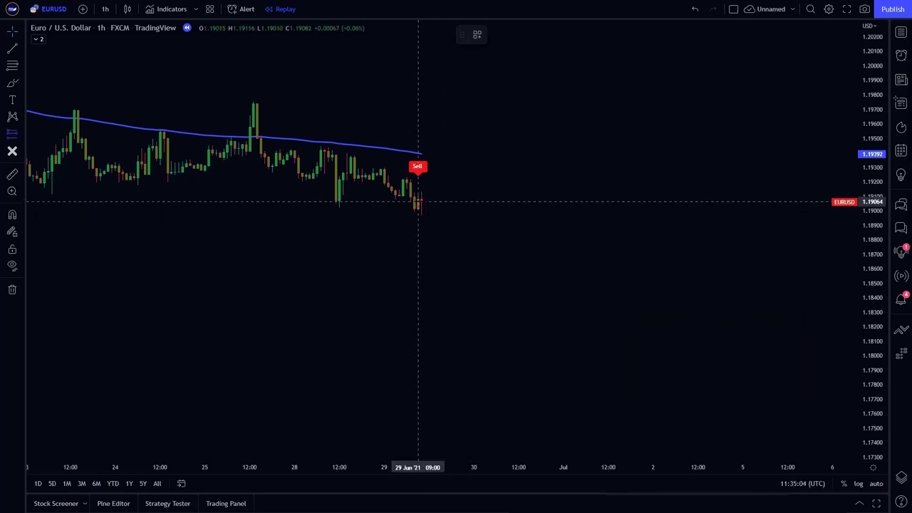
{"action": "left_click", "coordinate": [421, 201]}
{"action": "left_click_drag", "start_coordinate": [421, 202], "coordinate": [416, 146]}
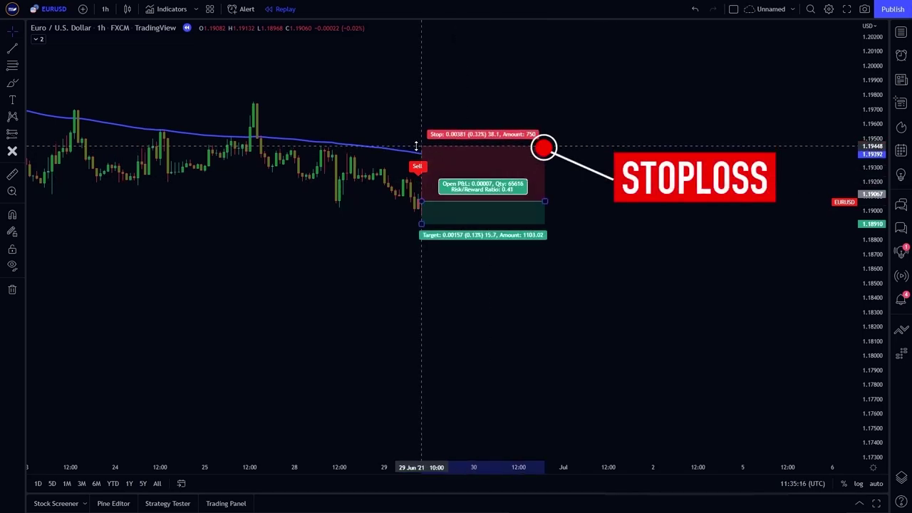
{"action": "left_click", "coordinate": [580, 242]}
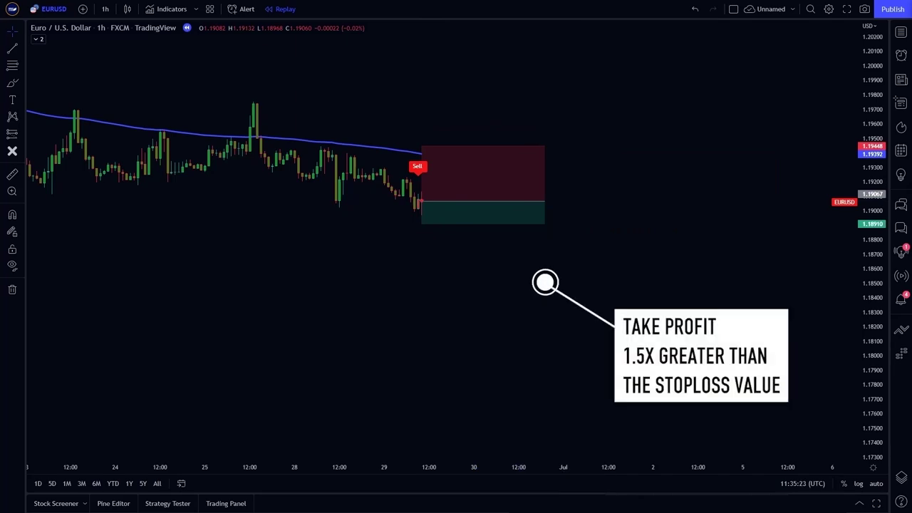
{"action": "left_click_drag", "start_coordinate": [421, 224], "coordinate": [432, 283]}
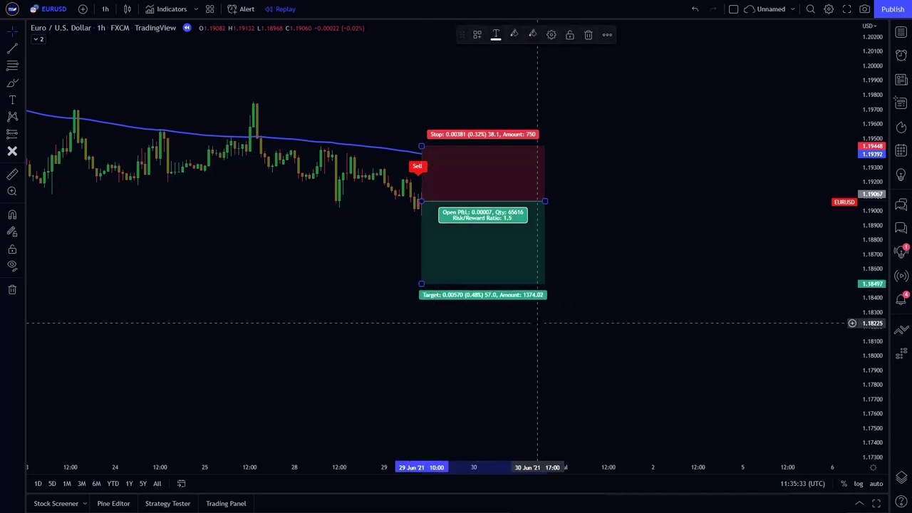
{"action": "left_click", "coordinate": [538, 323]}
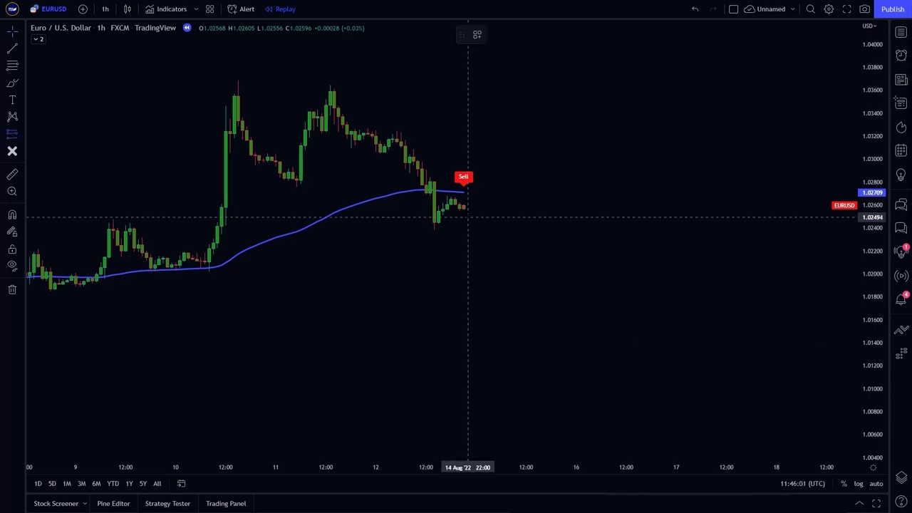
Step: Place a short position at the 14 August 2022 Sell signal, entry about 1.02569, stop about 1.03251, target about 1.01543 for a 1.5 risk/reward ratio
{"action": "left_click", "coordinate": [464, 208]}
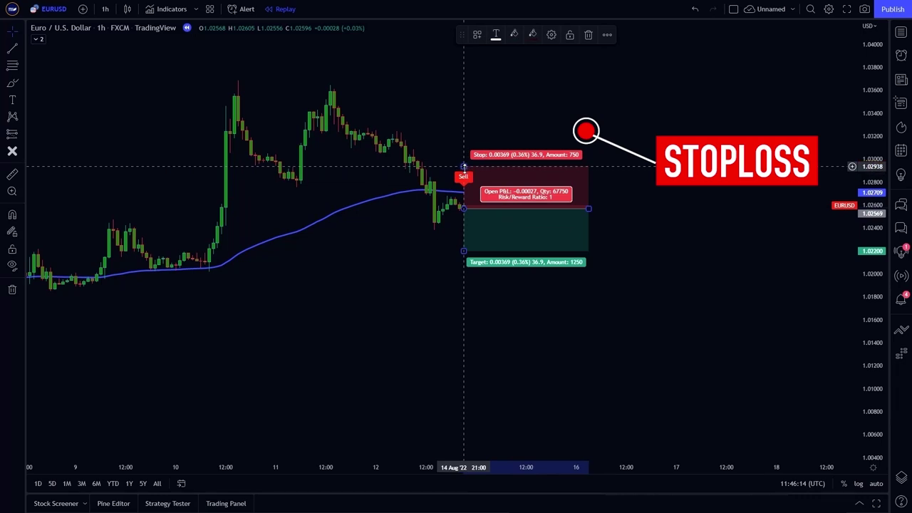
{"action": "left_click_drag", "start_coordinate": [464, 166], "coordinate": [463, 131]}
{"action": "left_click", "coordinate": [634, 198]}
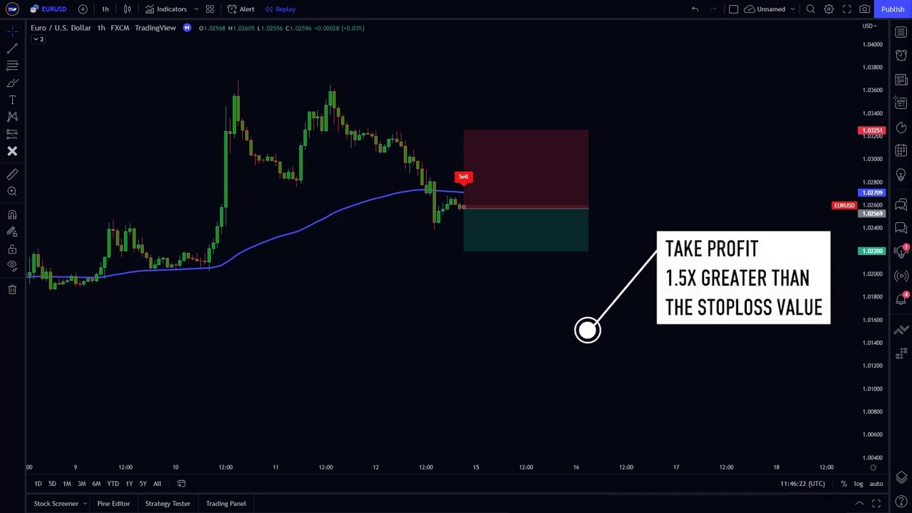
{"action": "left_click", "coordinate": [493, 252]}
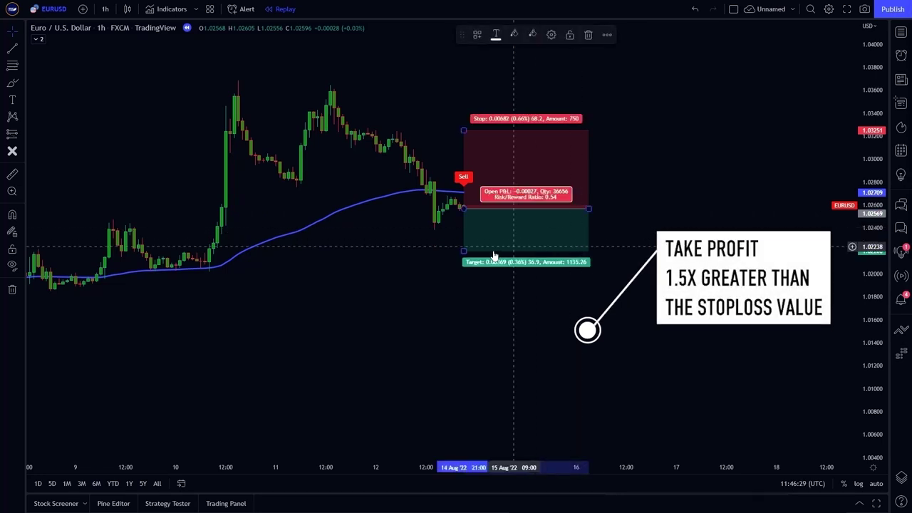
{"action": "left_click_drag", "start_coordinate": [465, 251], "coordinate": [468, 295]}
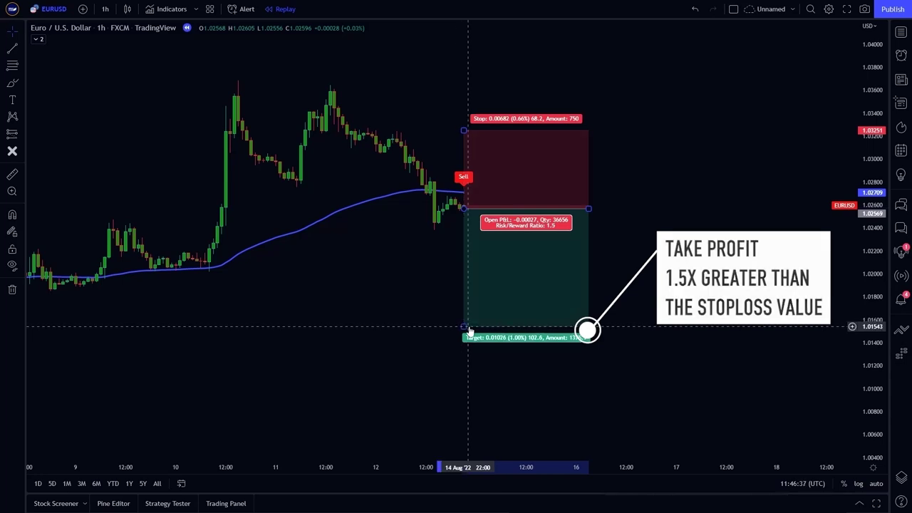
{"action": "left_click_drag", "start_coordinate": [468, 331], "coordinate": [469, 325]}
{"action": "left_click", "coordinate": [634, 322]}
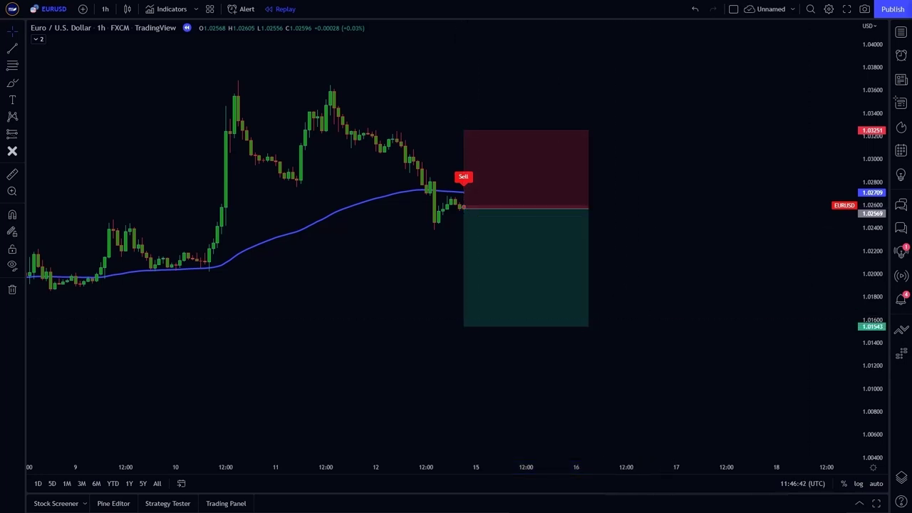